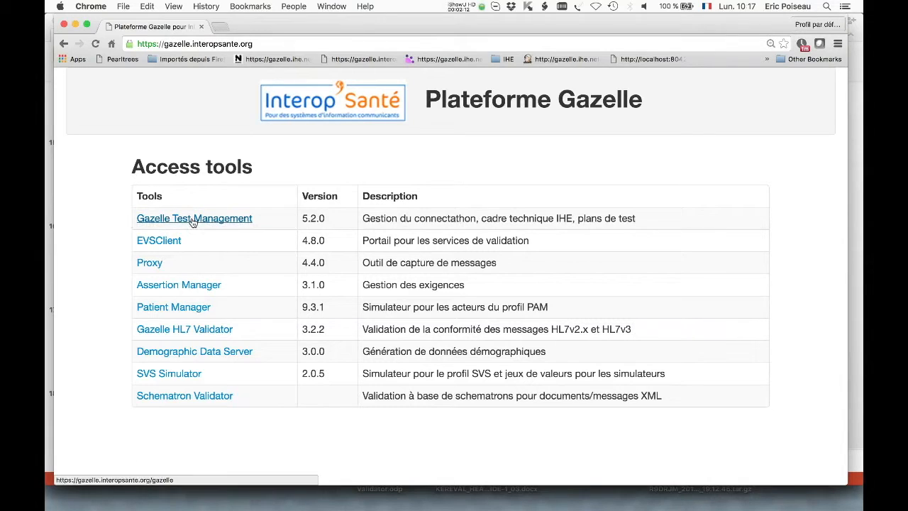
Open the Proxy tool and view its channel list
click(151, 269)
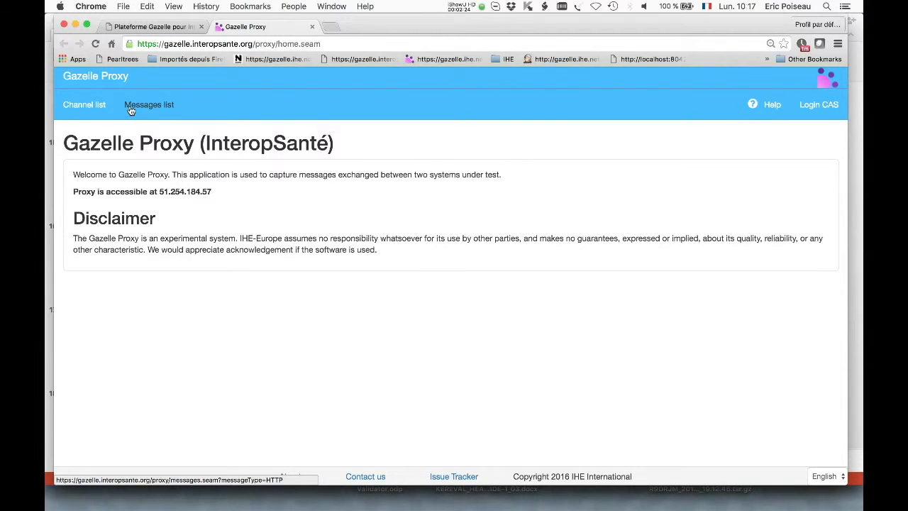
click(87, 106)
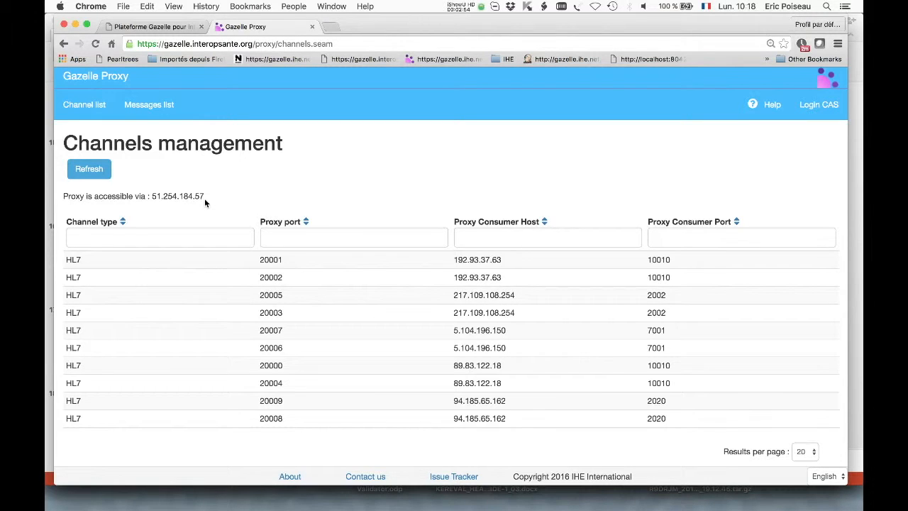
Open Gazelle Test Management from the platform's tool list and renew the login by logging out and signing in through CAS
click(158, 27)
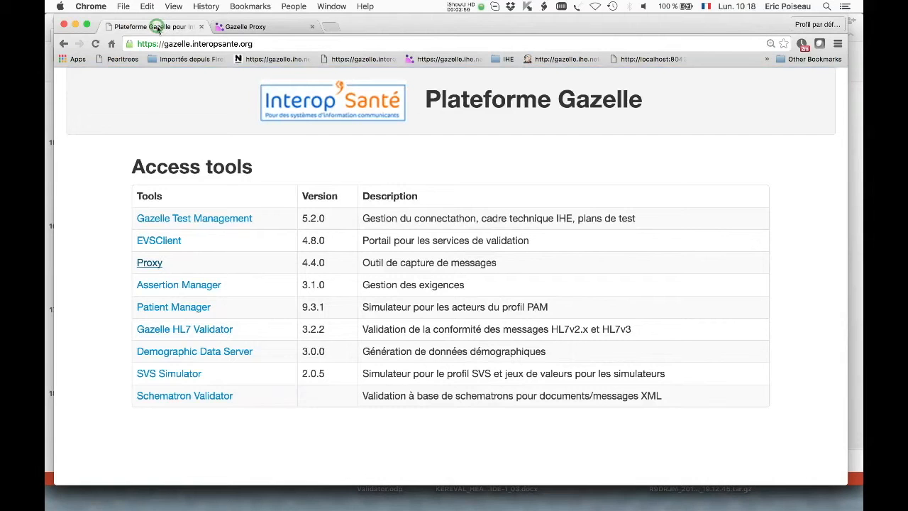
click(153, 221)
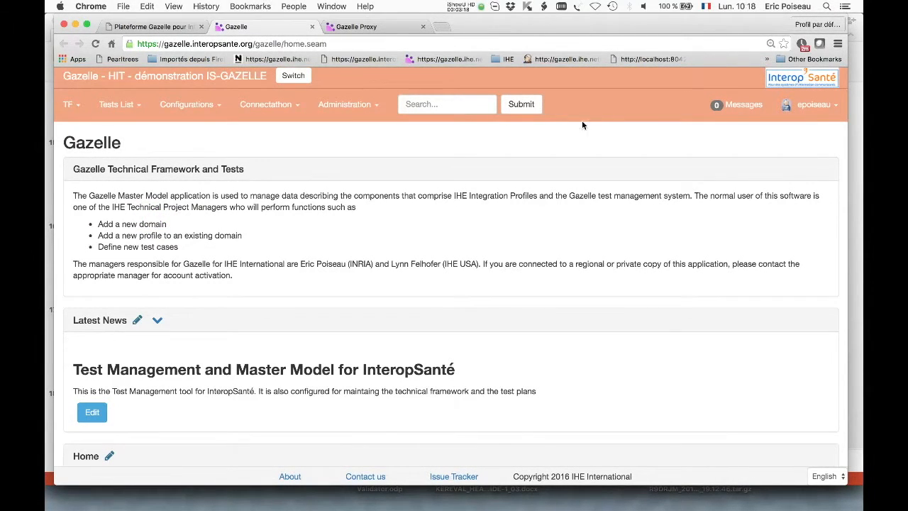
click(816, 107)
click(780, 163)
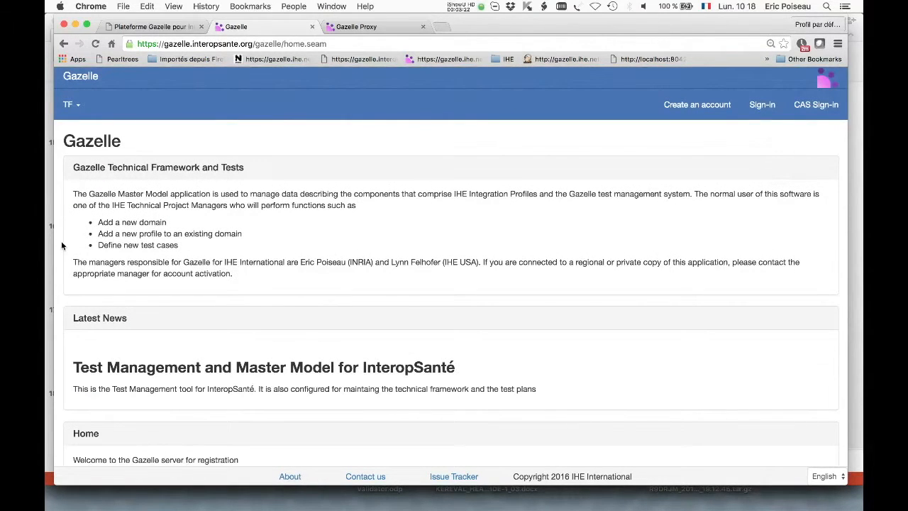
click(810, 106)
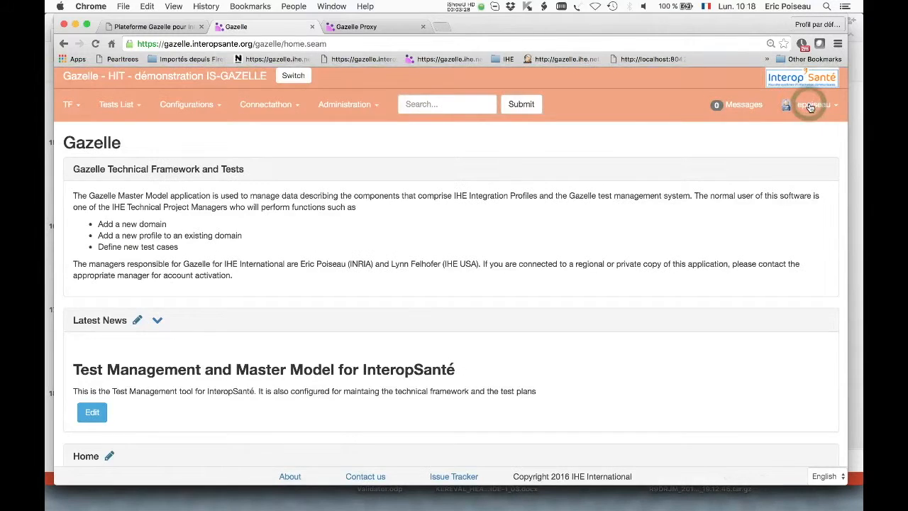
Open the testing session selection and continue with the session HIT - démonstration IS-GAZELLE
click(288, 76)
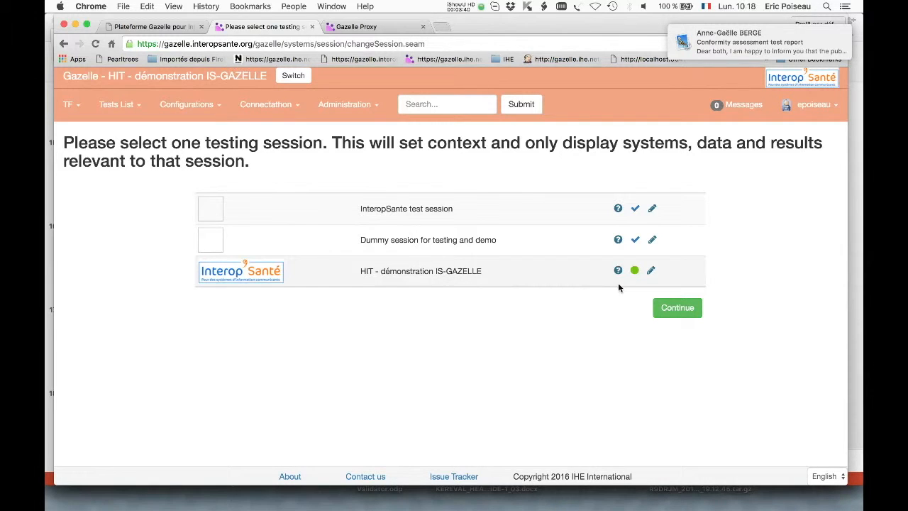
click(657, 308)
click(667, 308)
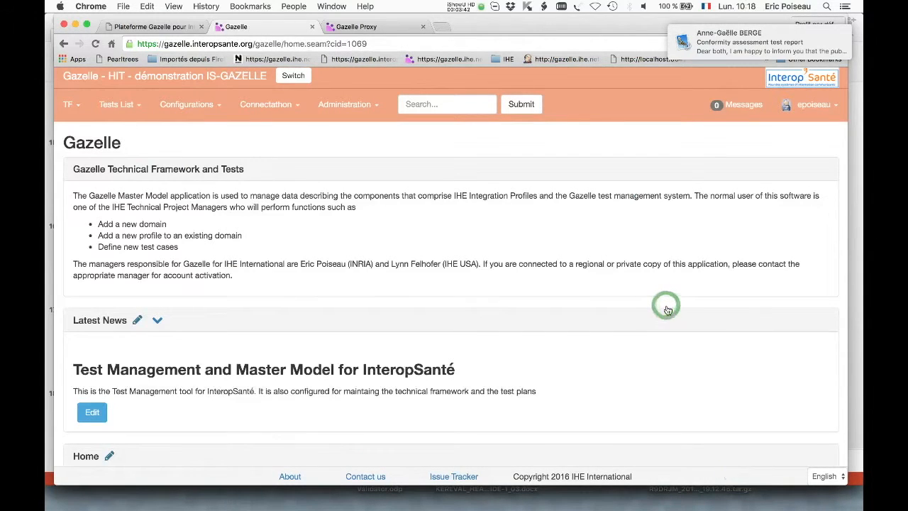
Open the Find systems page and review the systems registered for the testing session
click(269, 112)
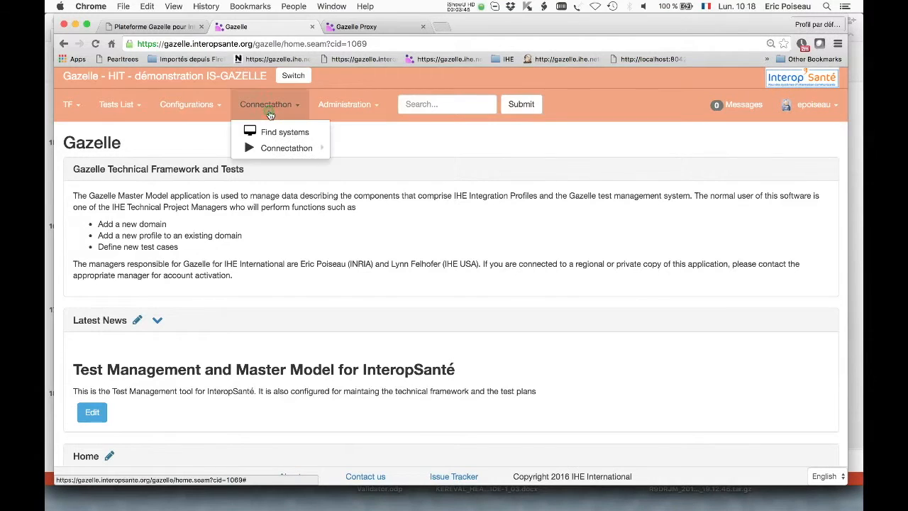
click(271, 131)
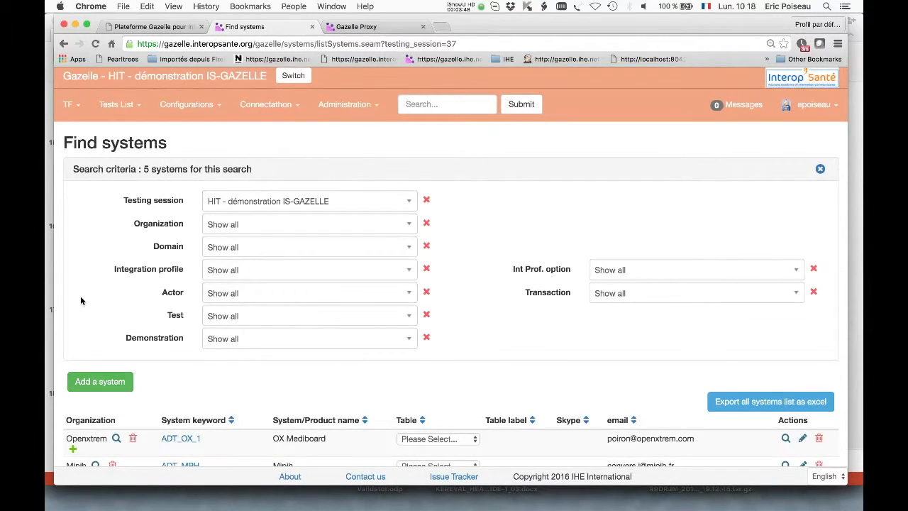
scroll(80, 298, down, 3)
scroll(80, 298, down, 2)
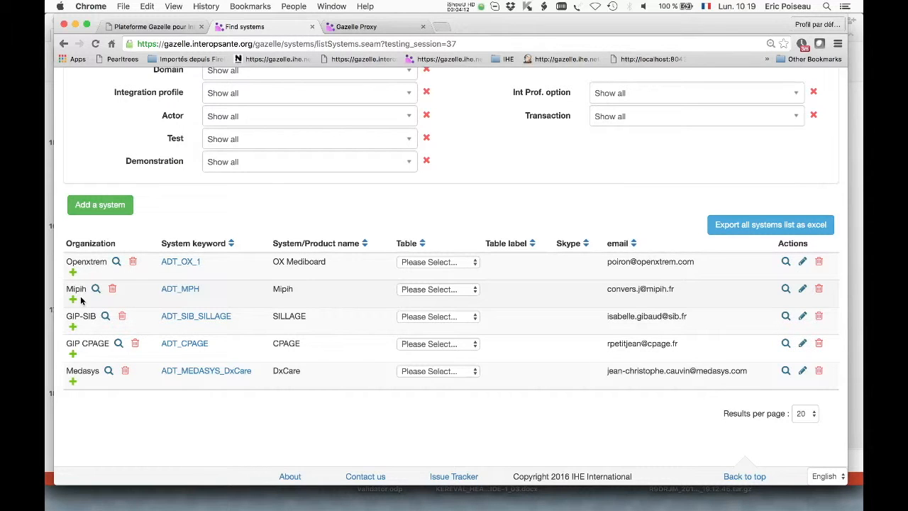
scroll(137, 269, up, 5)
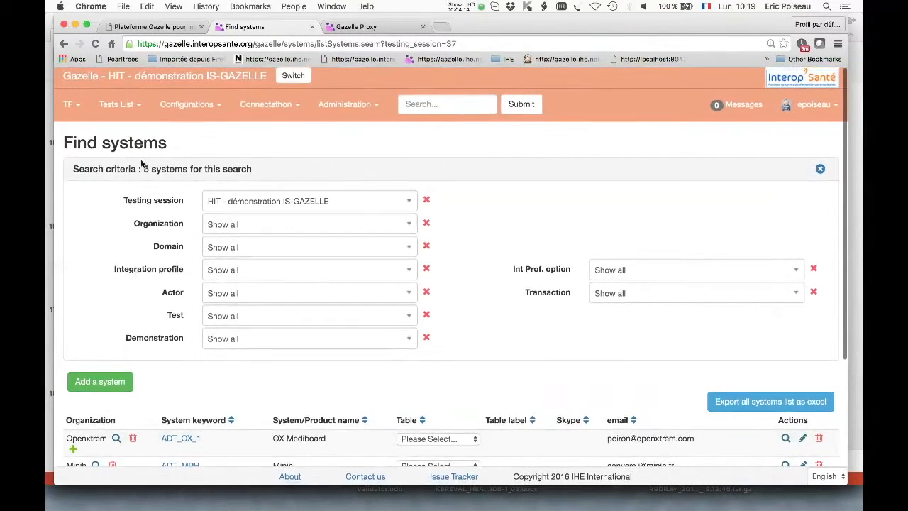
Open the system ADT_OX_1 and examine the integration profiles, actors and options it implements
click(199, 106)
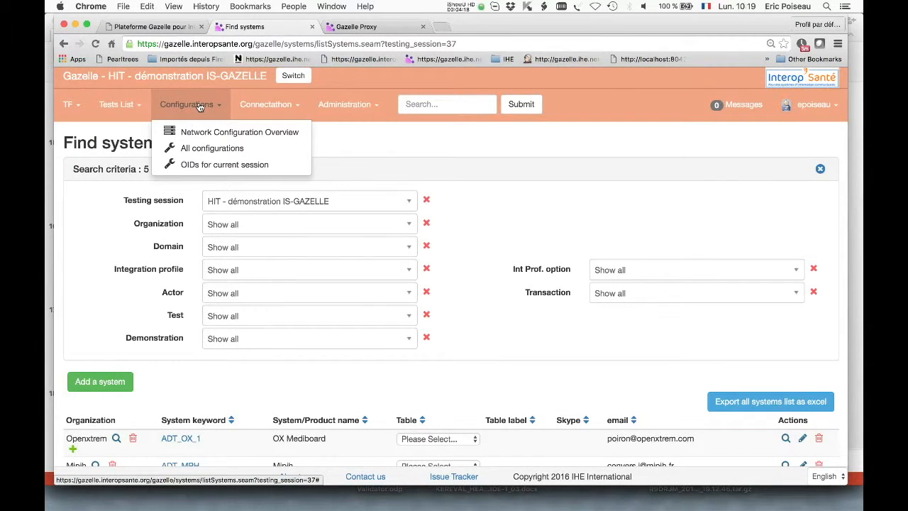
click(179, 440)
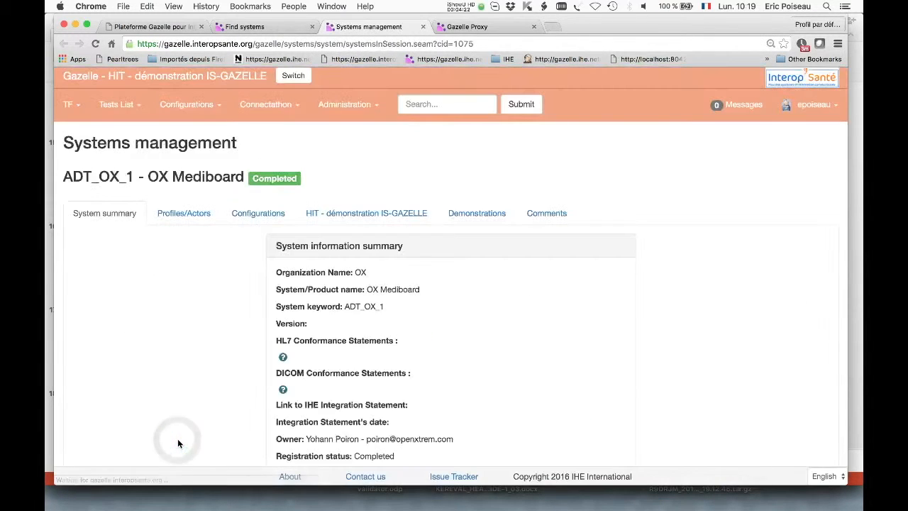
scroll(179, 443, down, 1)
click(165, 183)
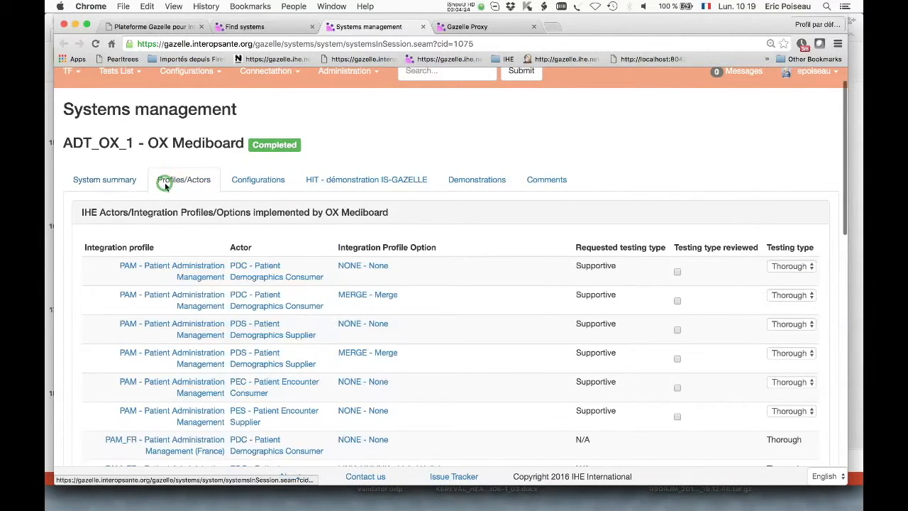
scroll(98, 268, down, 3)
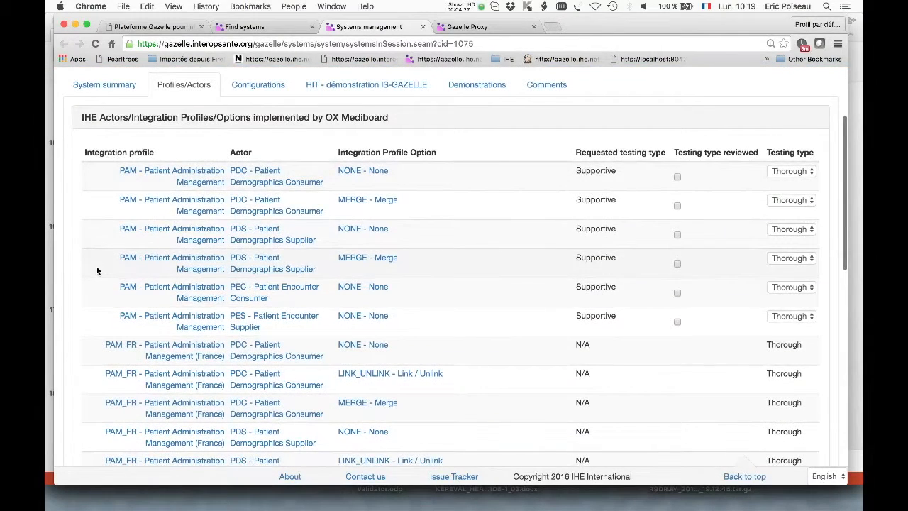
scroll(90, 305, down, 2)
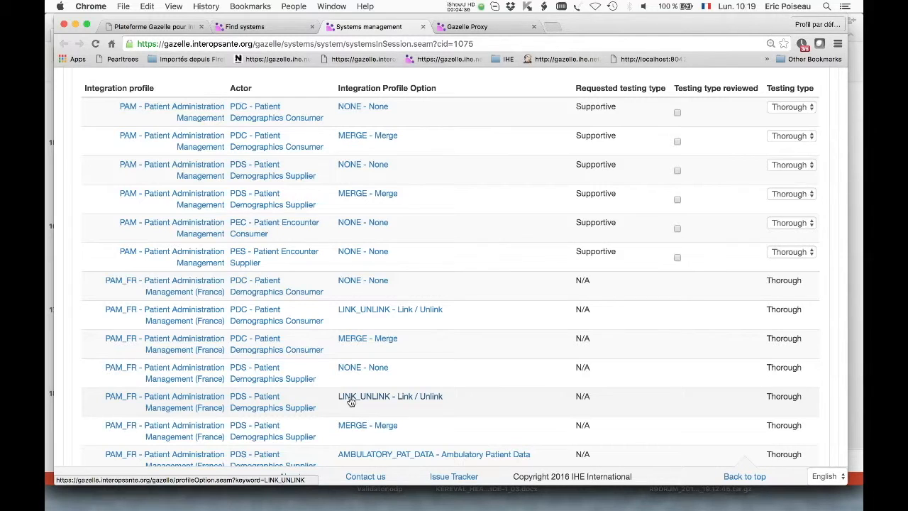
scroll(350, 401, down, 2)
scroll(349, 401, up, 5)
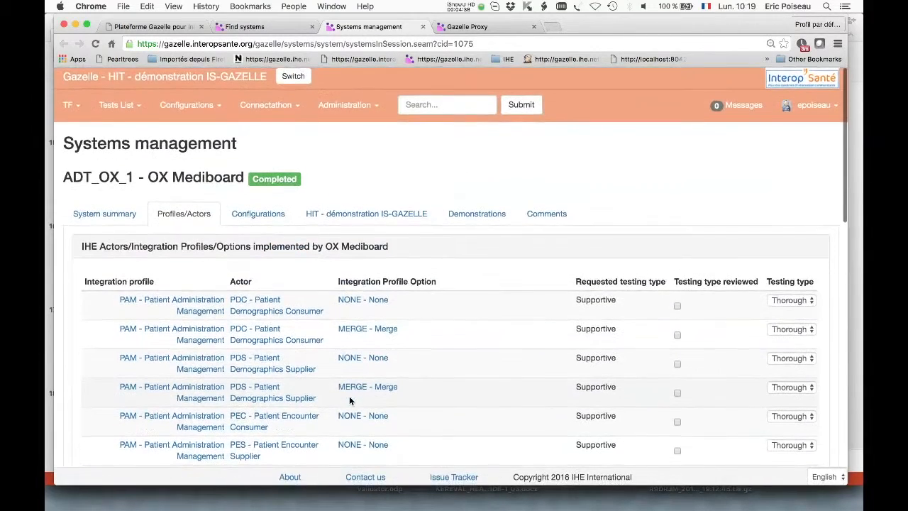
Show all system configurations of the session and review their hosts, IP addresses and ports
click(187, 116)
click(191, 147)
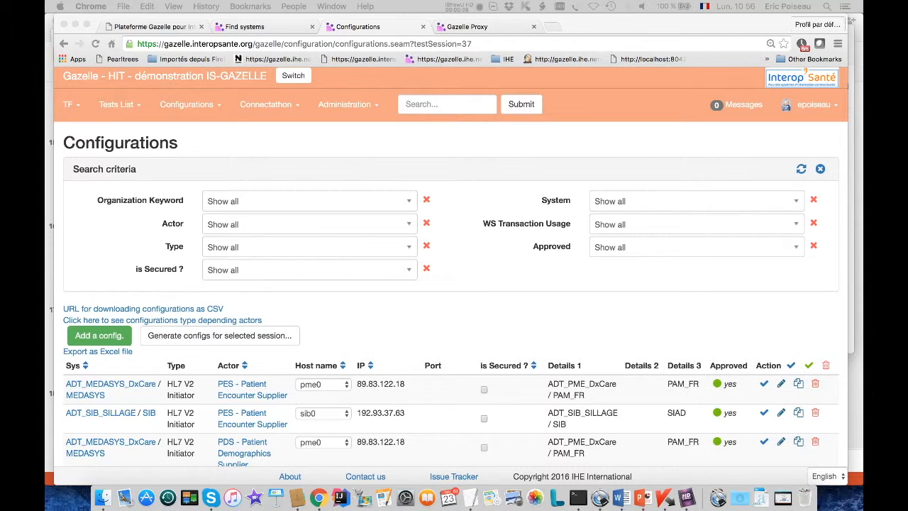
scroll(312, 313, down, 3)
scroll(314, 313, down, 2)
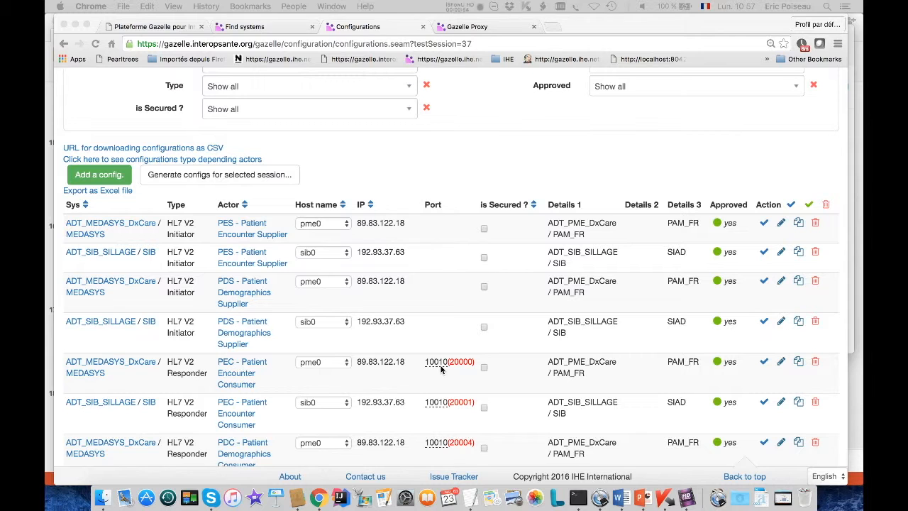
scroll(441, 366, up, 5)
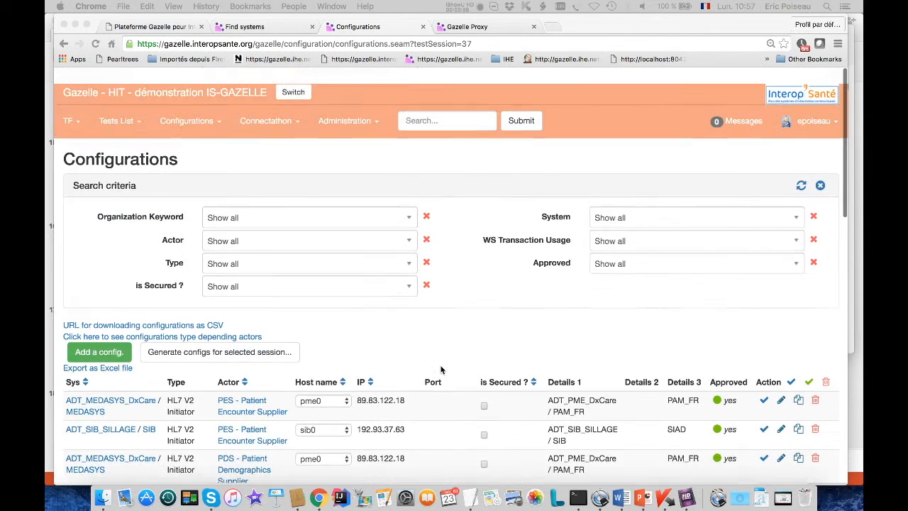
Open the main Connectathon page and filter the tests by the organization OX - Openxtrem
click(337, 104)
click(287, 105)
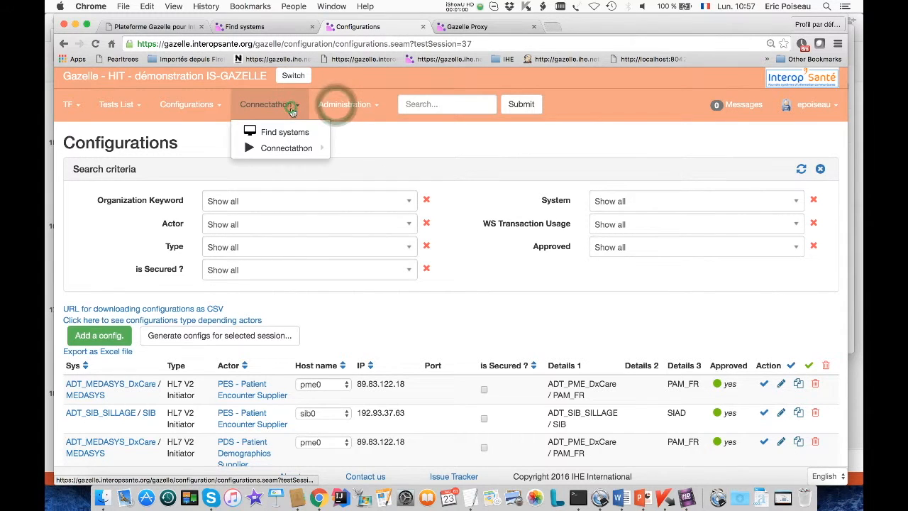
mouse_move(283, 153)
click(383, 149)
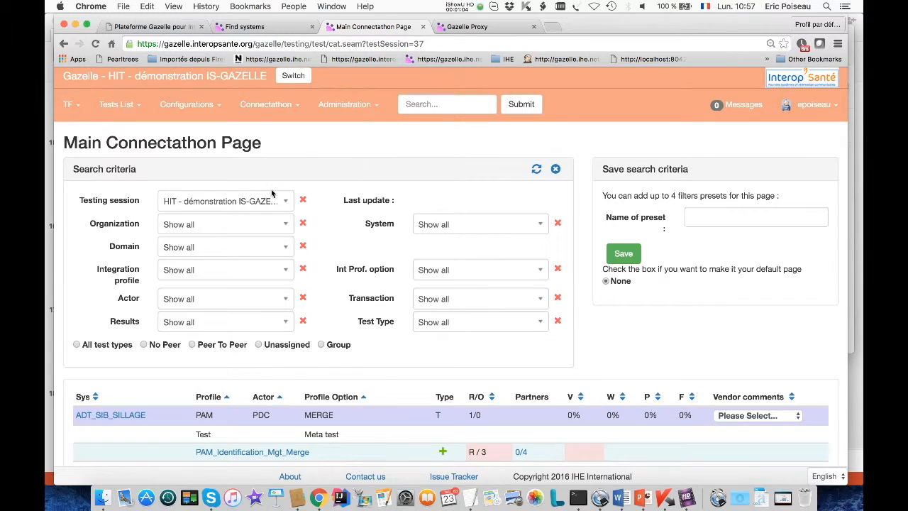
click(220, 224)
text(ox)
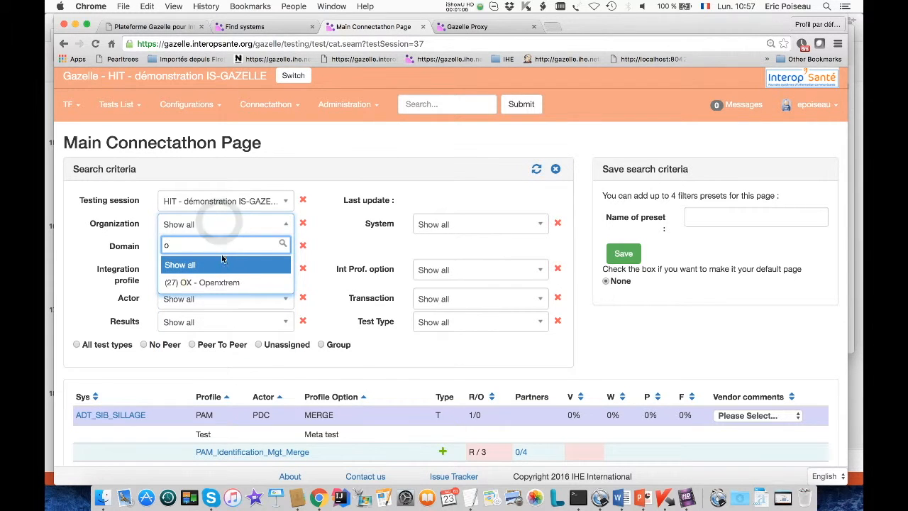
click(215, 282)
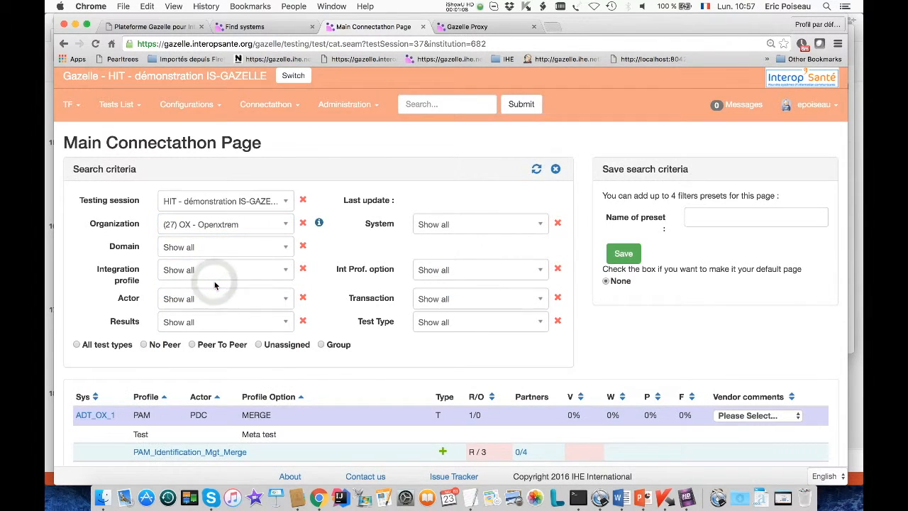
Start a PAM_Identification_Mgt_Merge test instance for ADT_OX_1 as PDS and open the partner selection for the PDC-PAM-Merge role
scroll(215, 284, down, 5)
scroll(215, 284, down, 3)
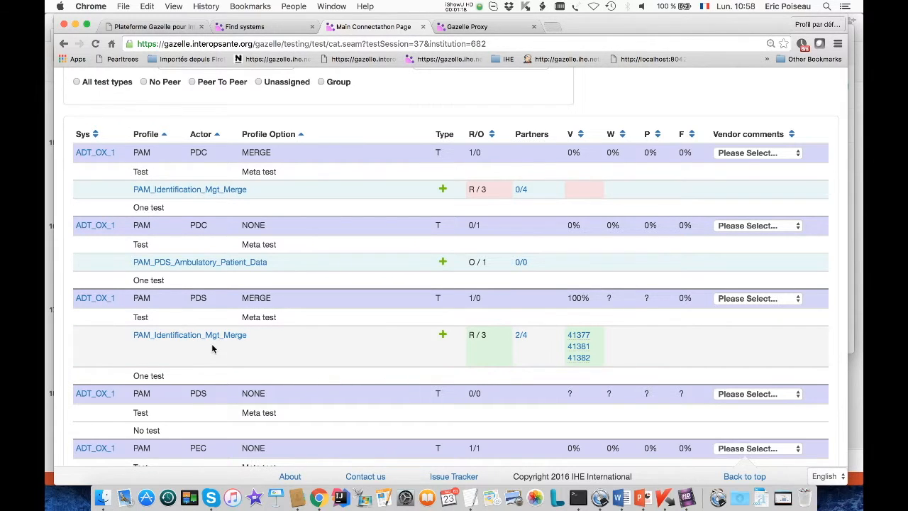
click(442, 335)
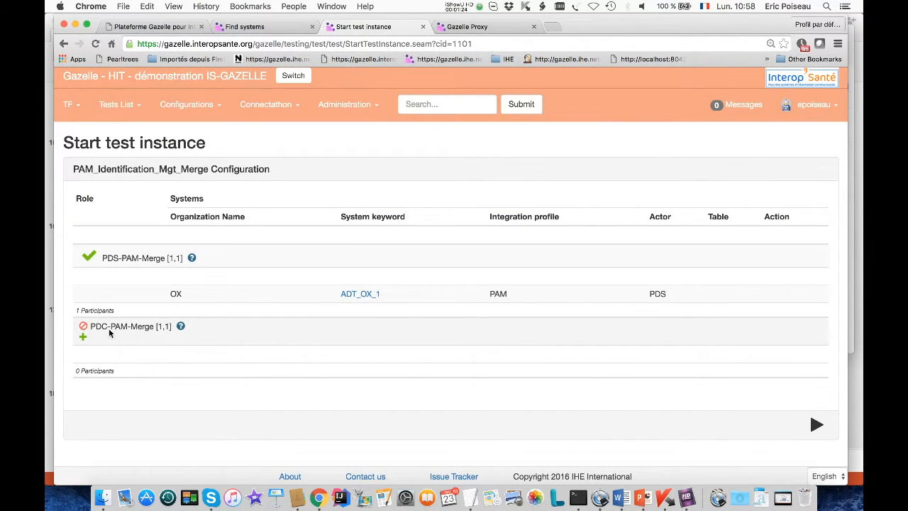
click(82, 339)
scroll(92, 333, down, 5)
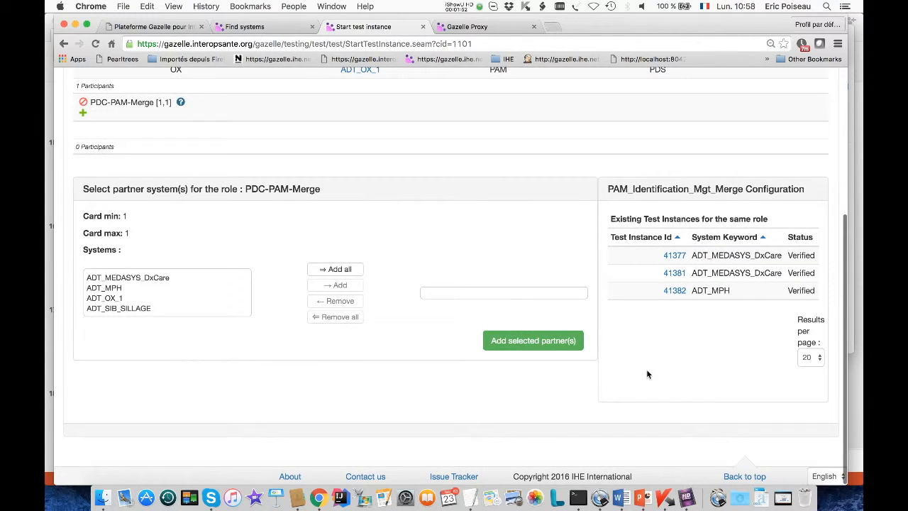
Open the existing test instance 41382 and read its description, evaluation criteria and test participants
click(674, 290)
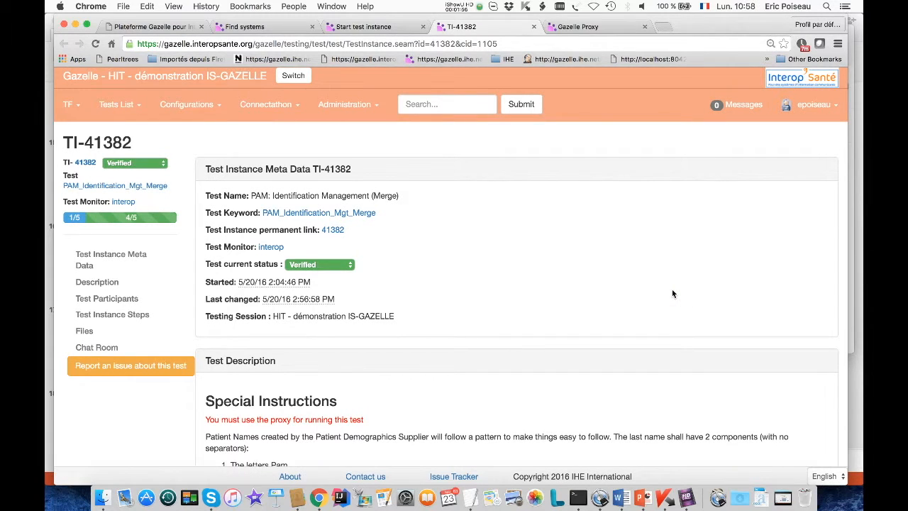
scroll(505, 370, down, 5)
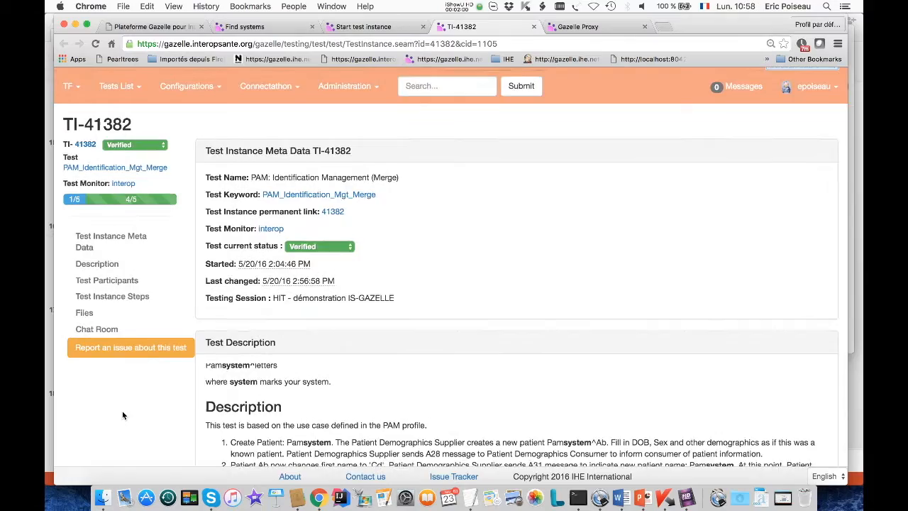
scroll(122, 411, down, 5)
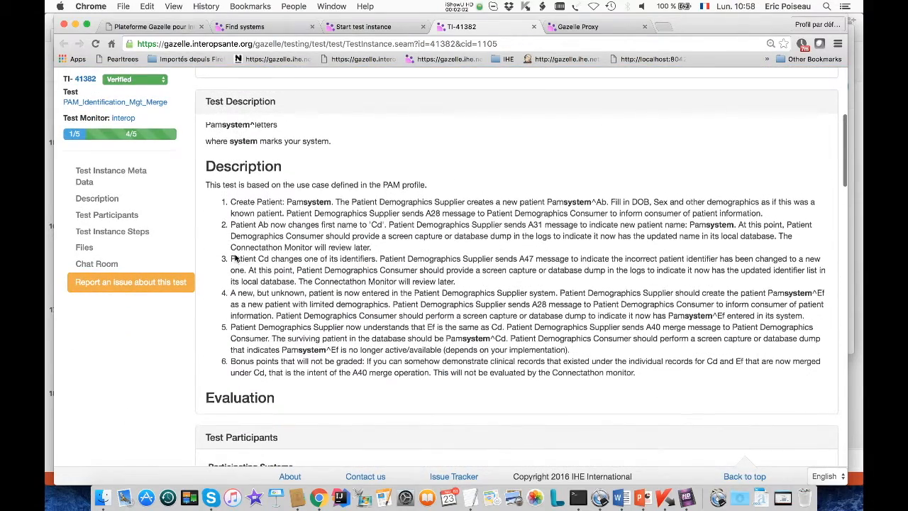
scroll(236, 258, up, 2)
scroll(236, 258, down, 3)
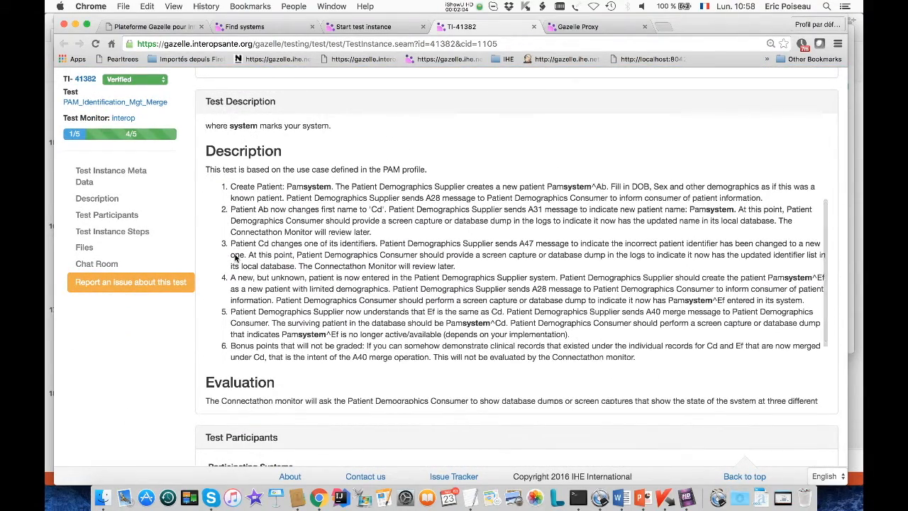
scroll(236, 258, down, 2)
scroll(98, 372, down, 3)
scroll(98, 372, down, 2)
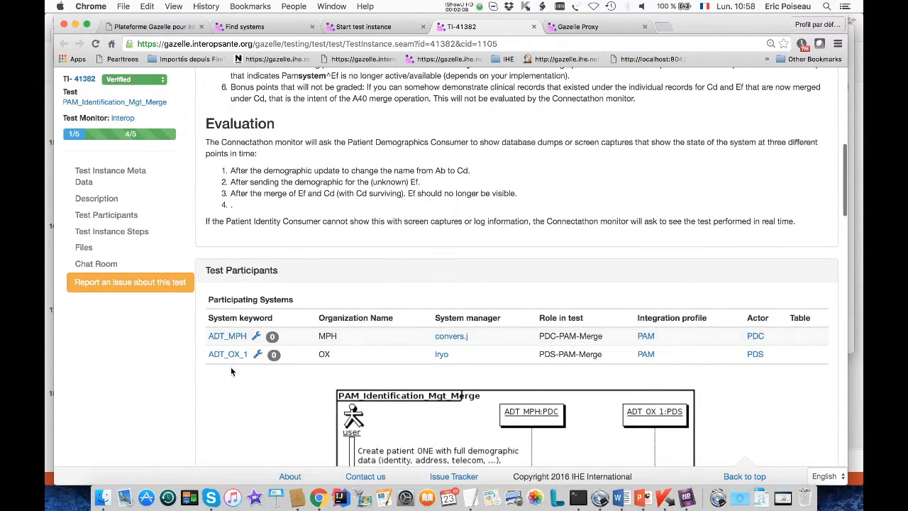
Check the ports and proxy ports in participant ADT_MPH's configuration, and bring up the test instance steps
click(256, 338)
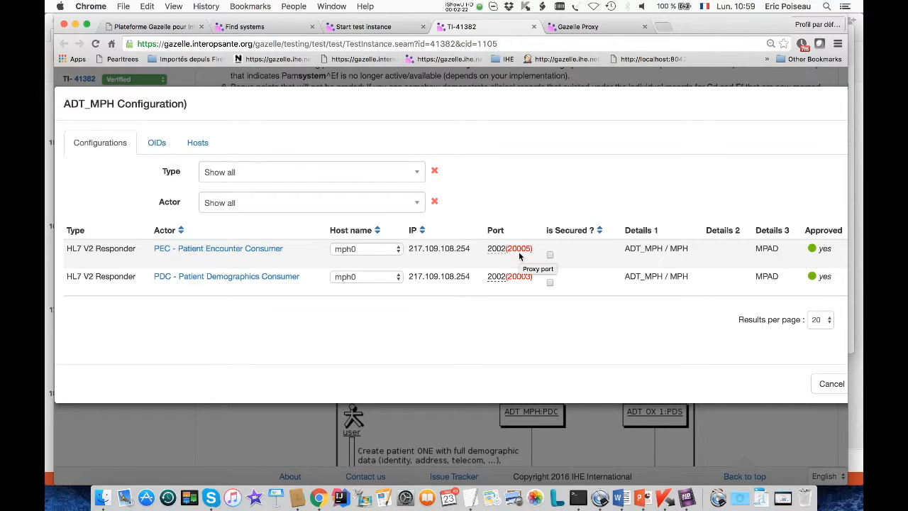
click(832, 384)
scroll(681, 402, down, 10)
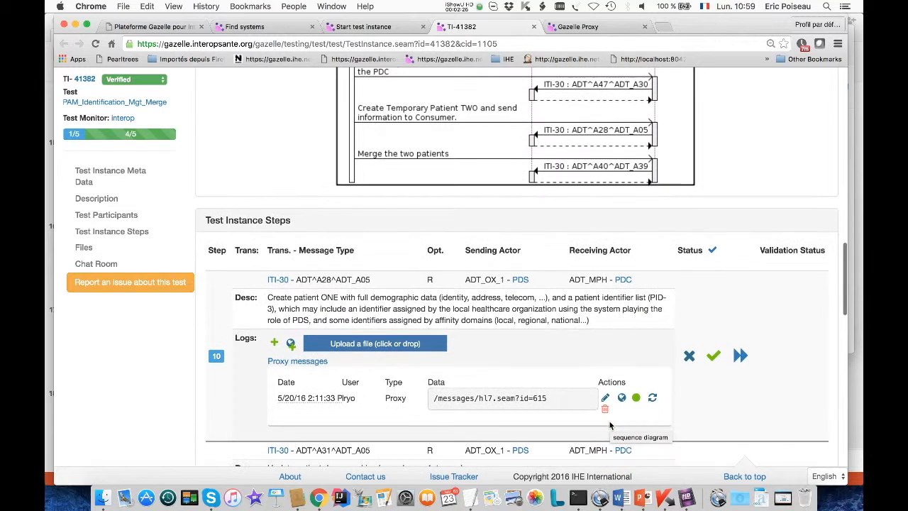
Review the test's sequence diagram and step 10, and open the proxy messages matching step 10
scroll(474, 235, up, 5)
scroll(473, 236, down, 1)
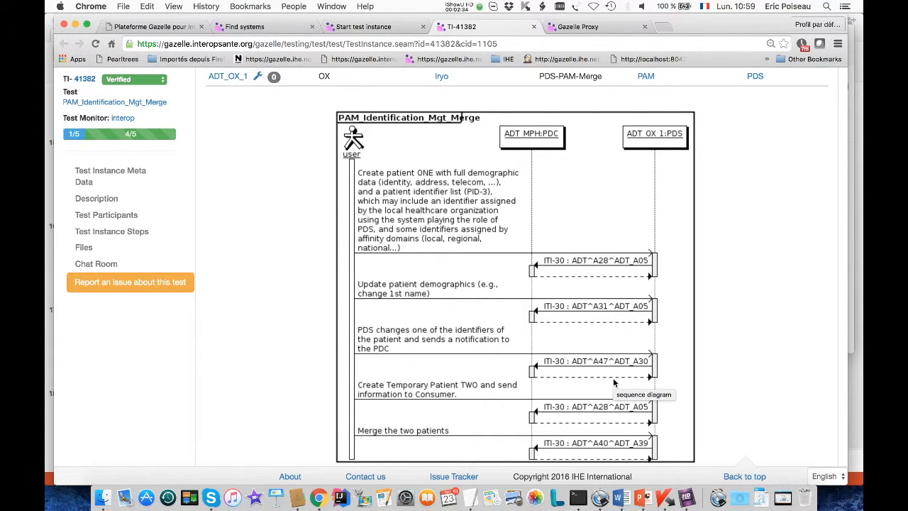
scroll(262, 369, down, 5)
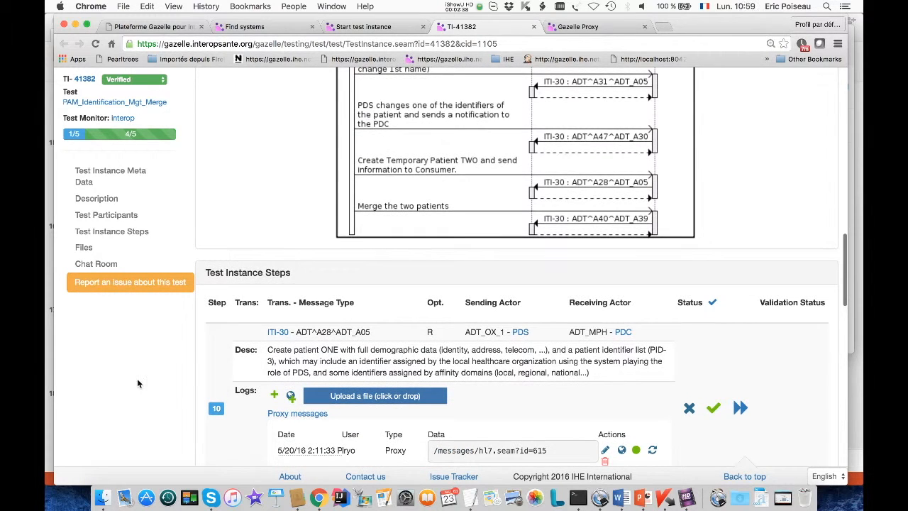
scroll(147, 416, down, 2)
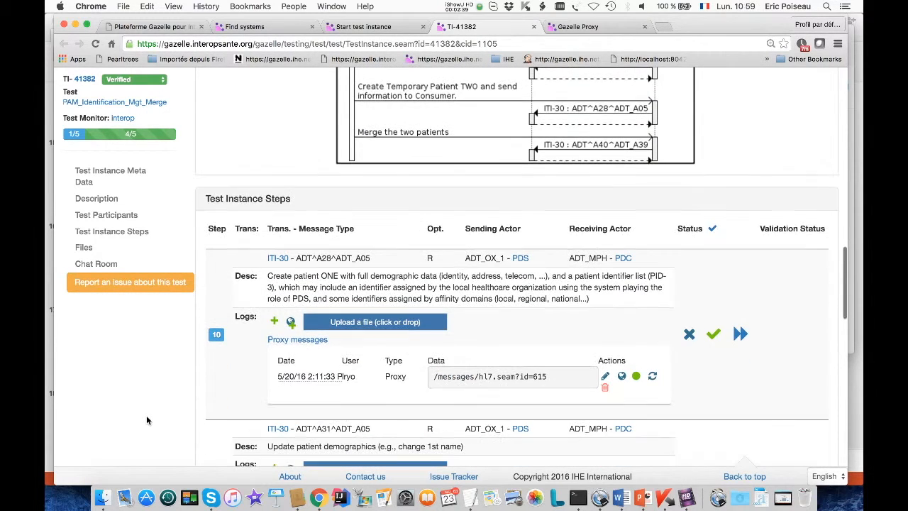
click(279, 342)
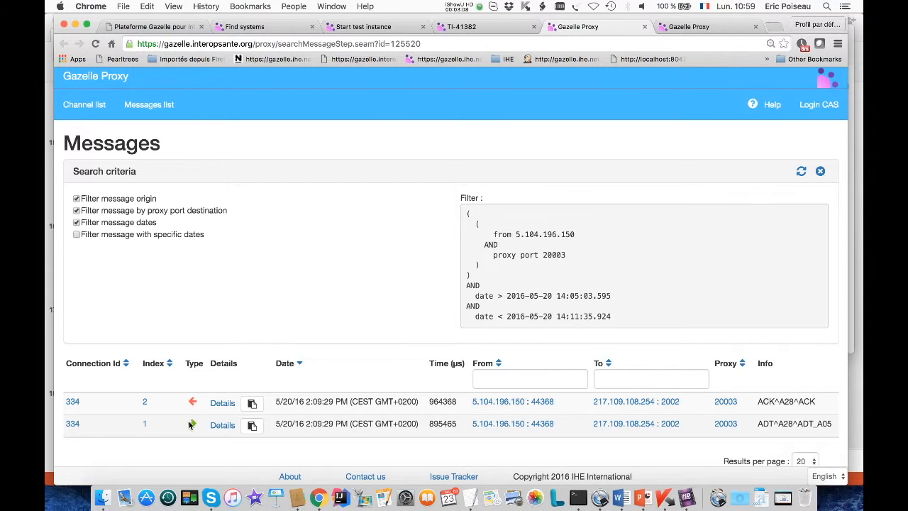
Open the details of the ADT^A28^ADT_A05 message, read its content, and check the paired acknowledgement before returning to the first message
click(220, 425)
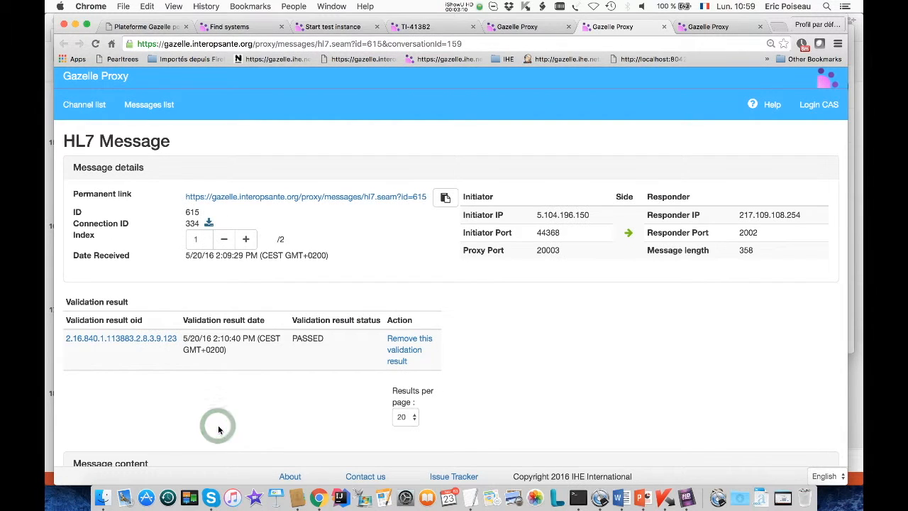
scroll(180, 387, down, 5)
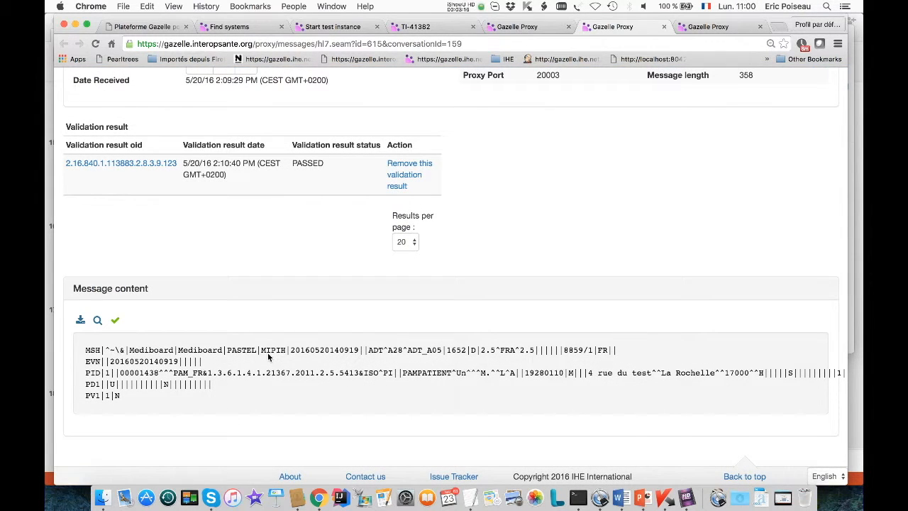
scroll(268, 355, up, 2)
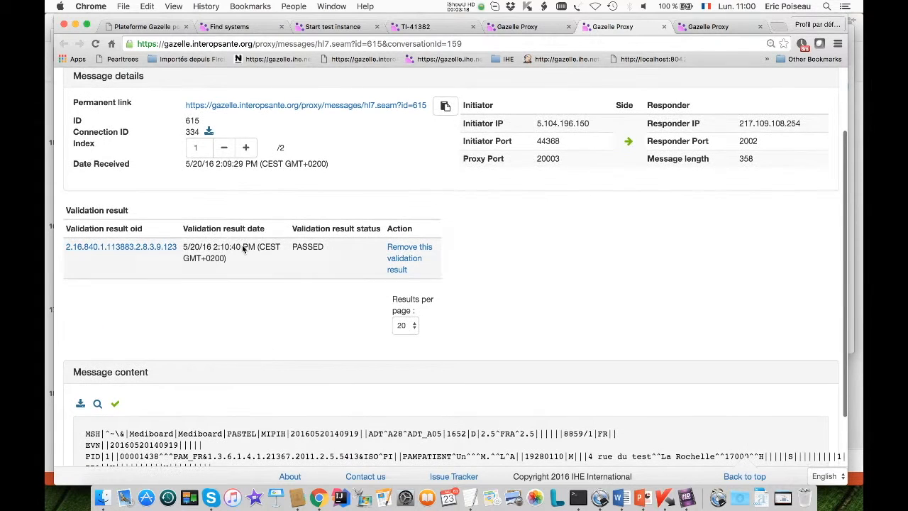
click(246, 147)
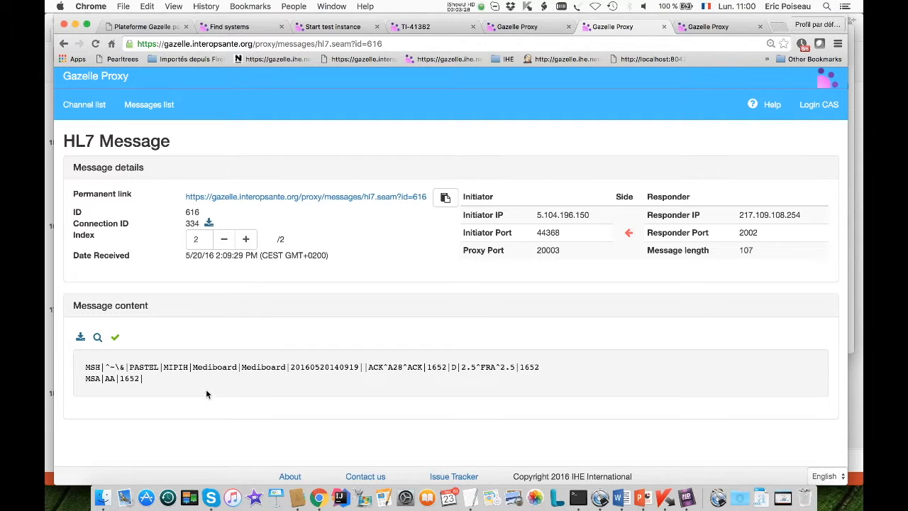
click(223, 240)
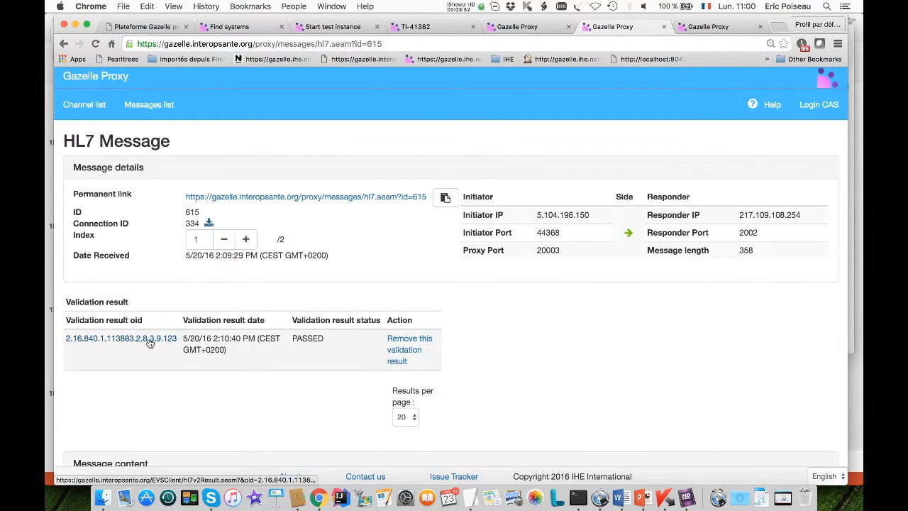
scroll(243, 341, down, 5)
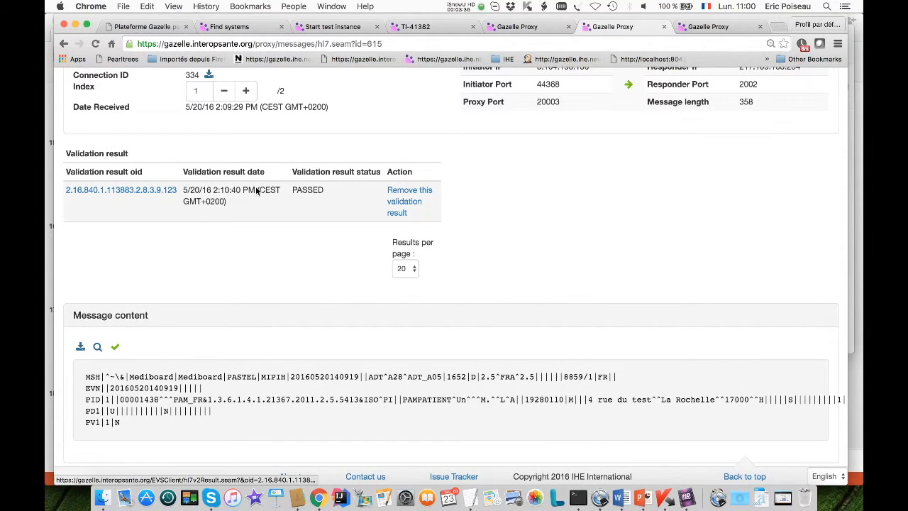
Open the validation result of HL7 message 615 and examine its counters and warnings
click(127, 190)
scroll(128, 190, down, 1)
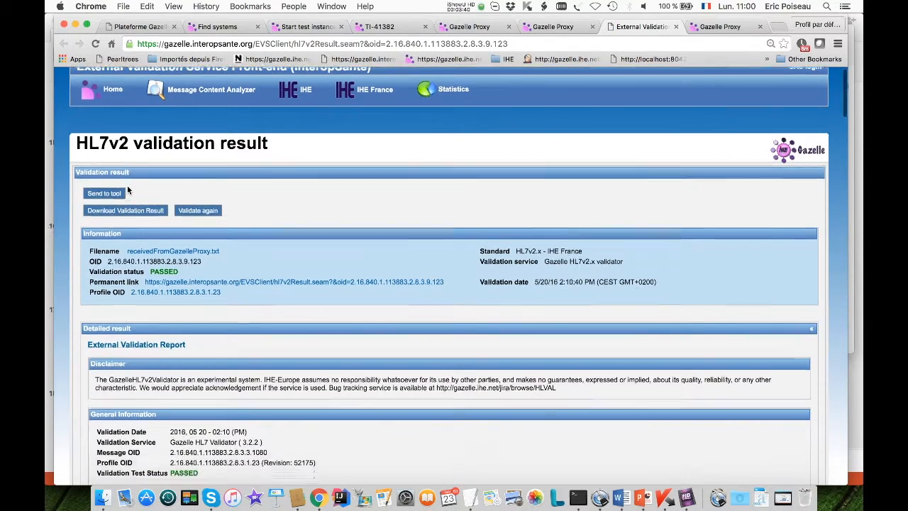
scroll(128, 190, down, 5)
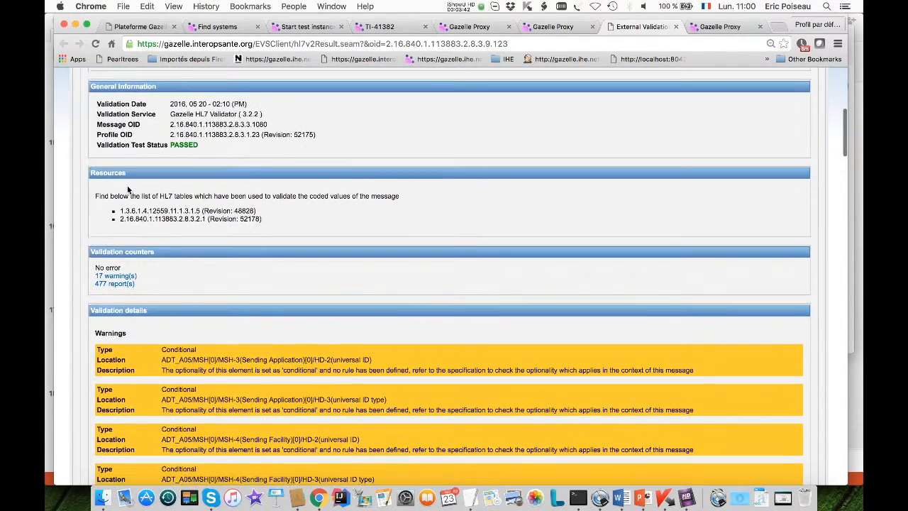
scroll(127, 190, down, 3)
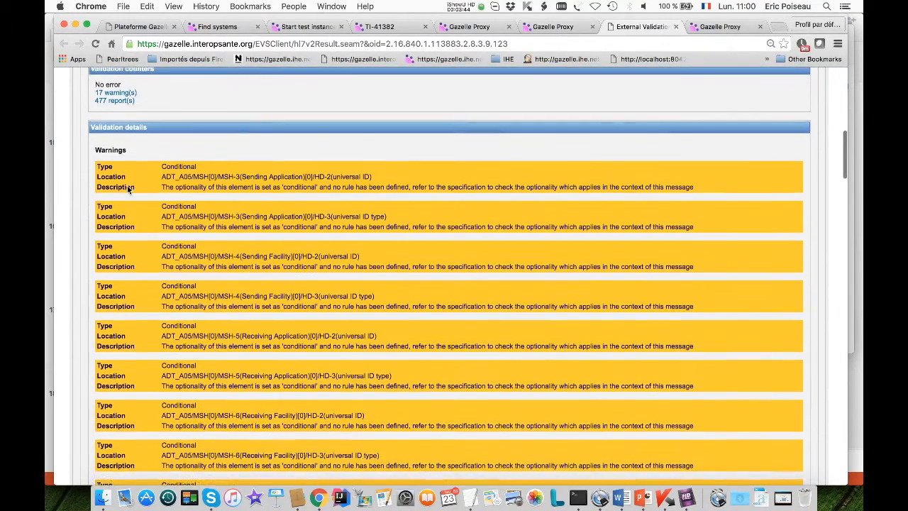
scroll(128, 189, down, 1)
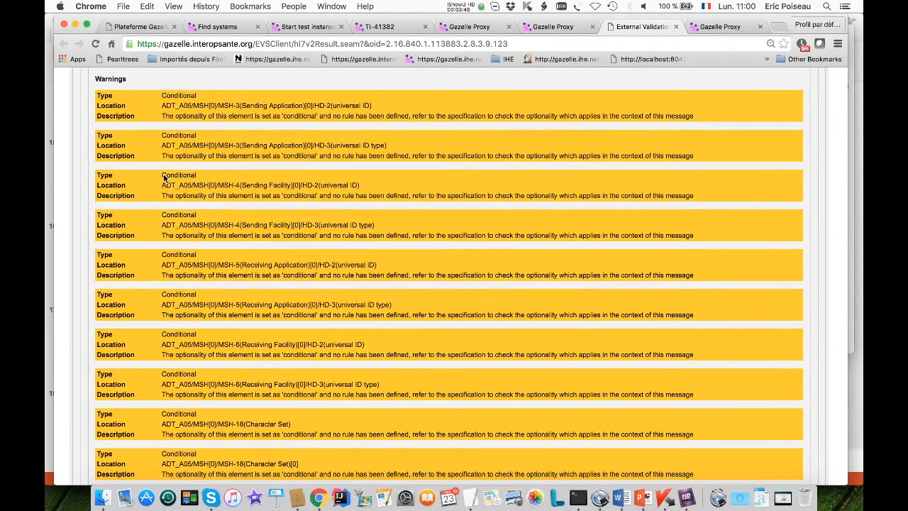
Return to HL7 message 615 in the proxy and copy its permanent link
click(380, 27)
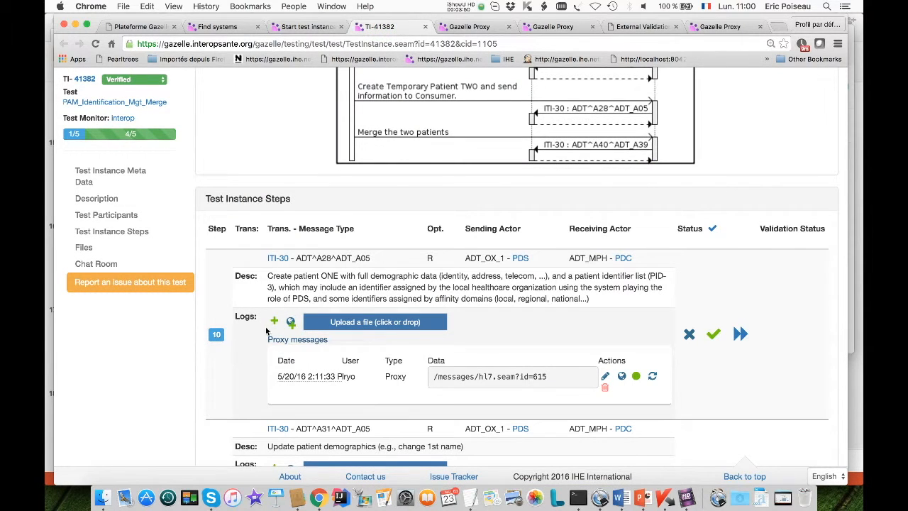
click(467, 27)
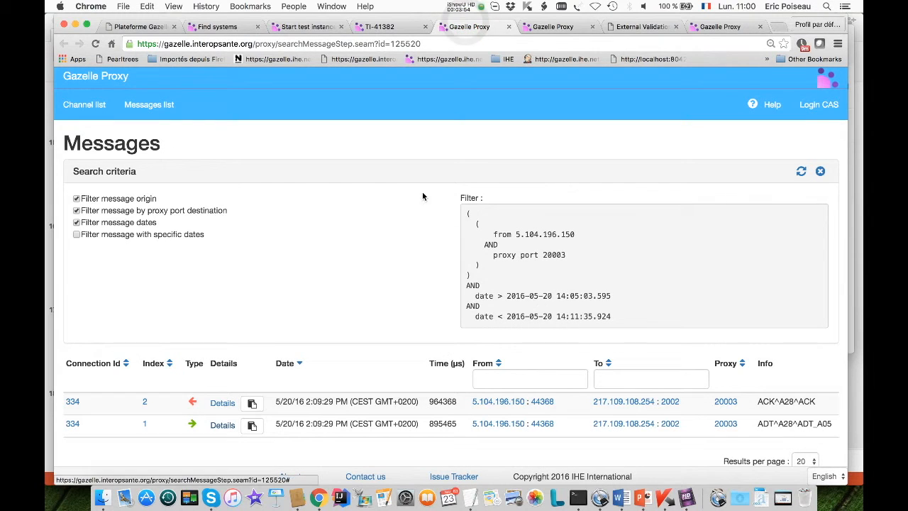
click(553, 26)
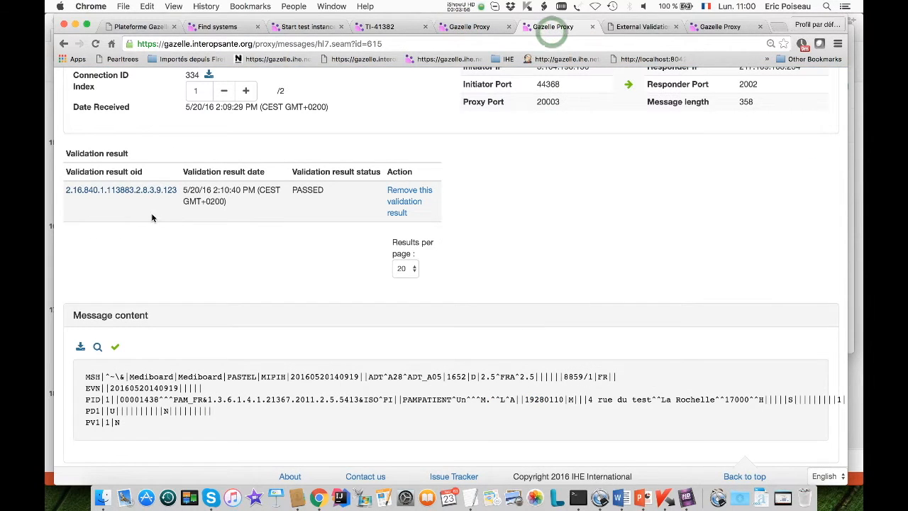
scroll(174, 267, up, 3)
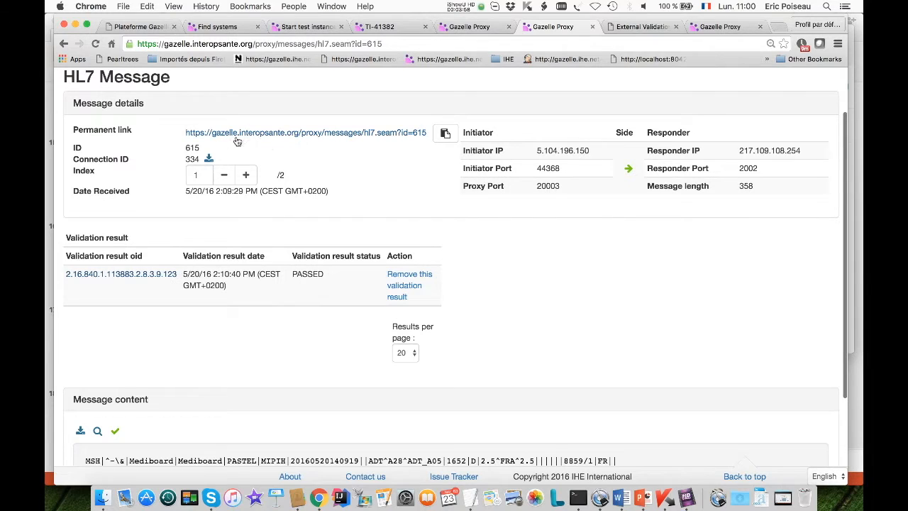
click(442, 134)
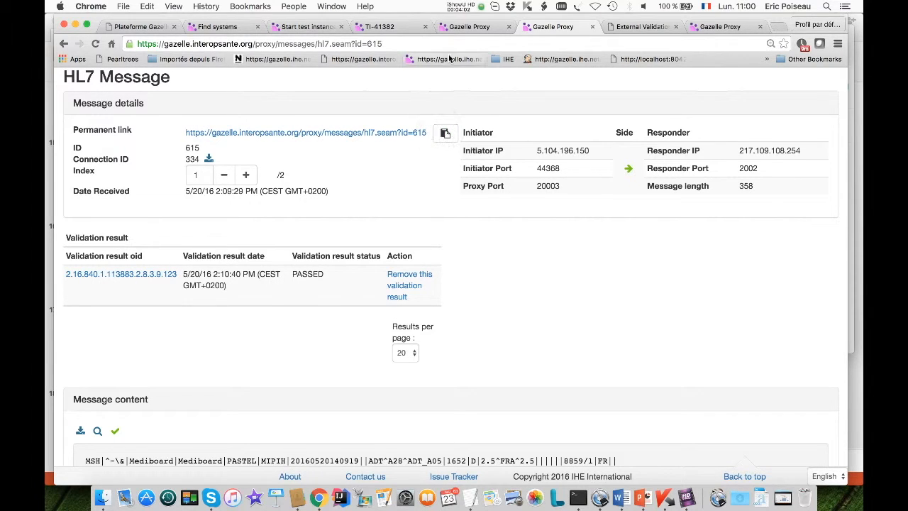
click(381, 27)
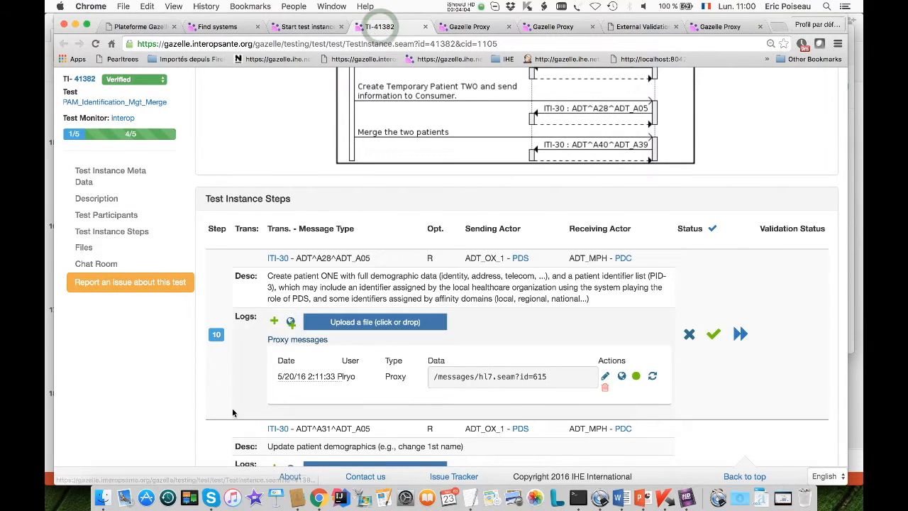
scroll(233, 413, down, 2)
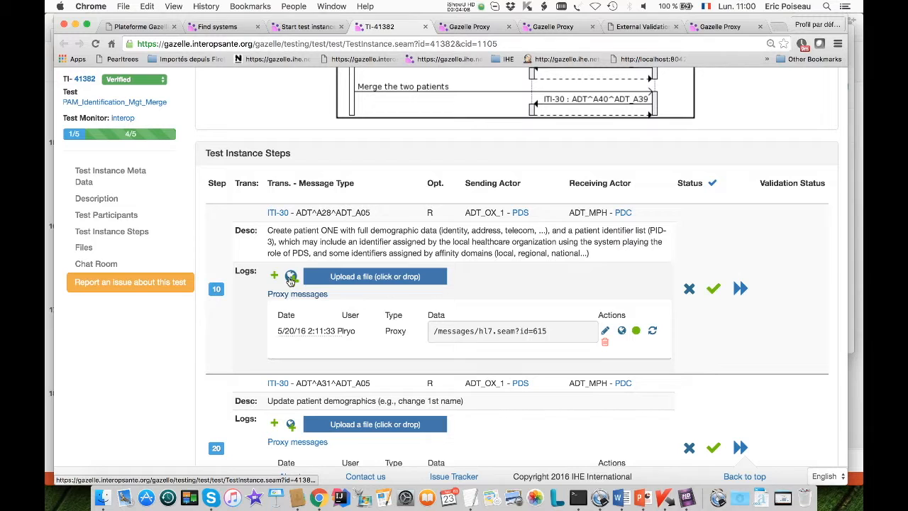
click(291, 278)
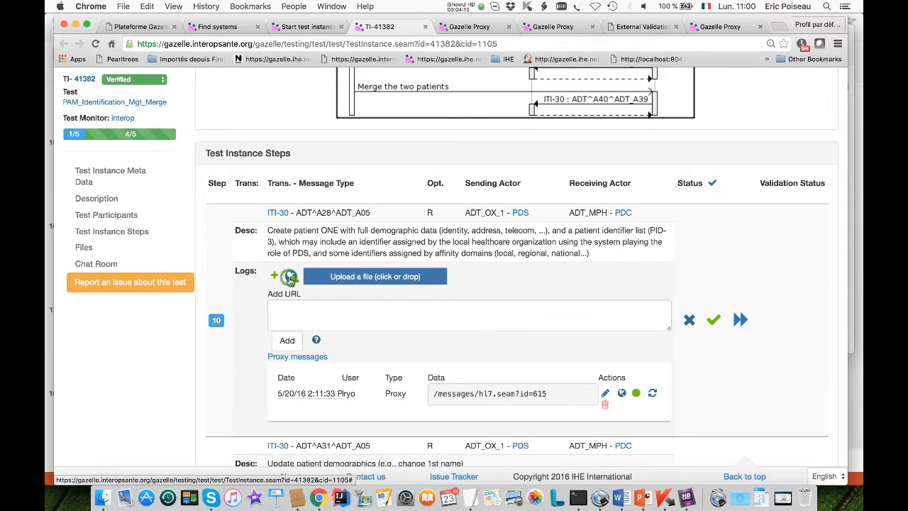
key(super+v)
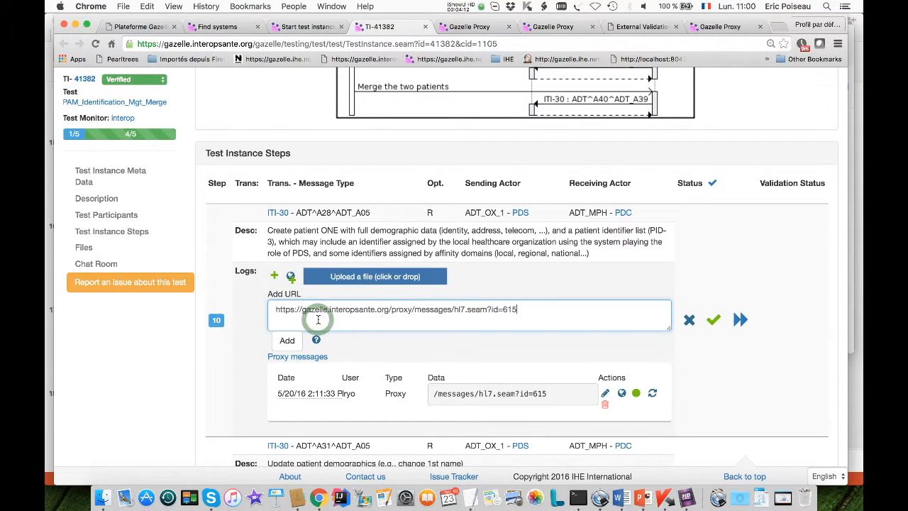
click(285, 341)
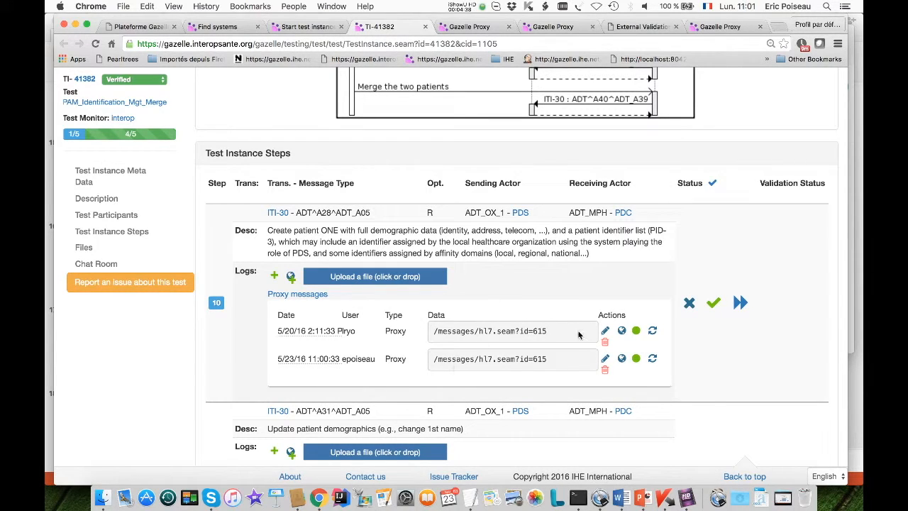
Open the proxy message linked by step 10's first log entry and review its validation result and content
click(621, 332)
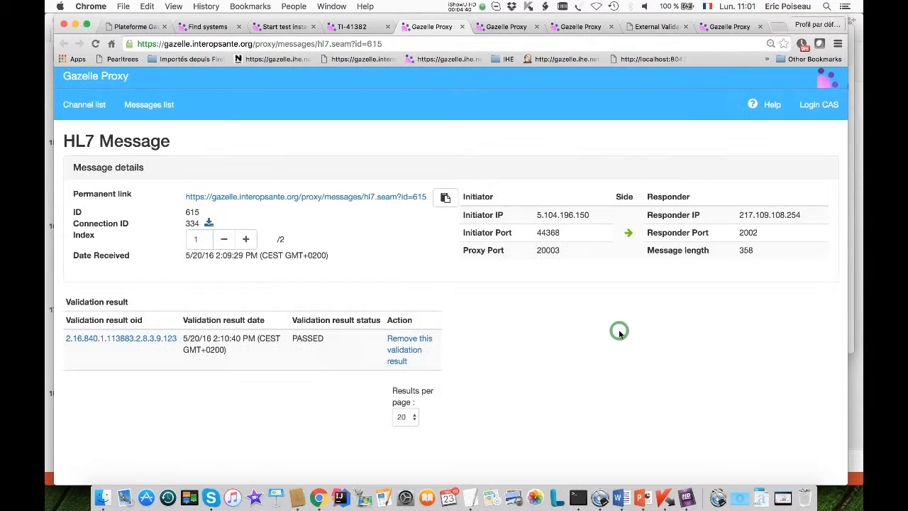
scroll(610, 327, down, 3)
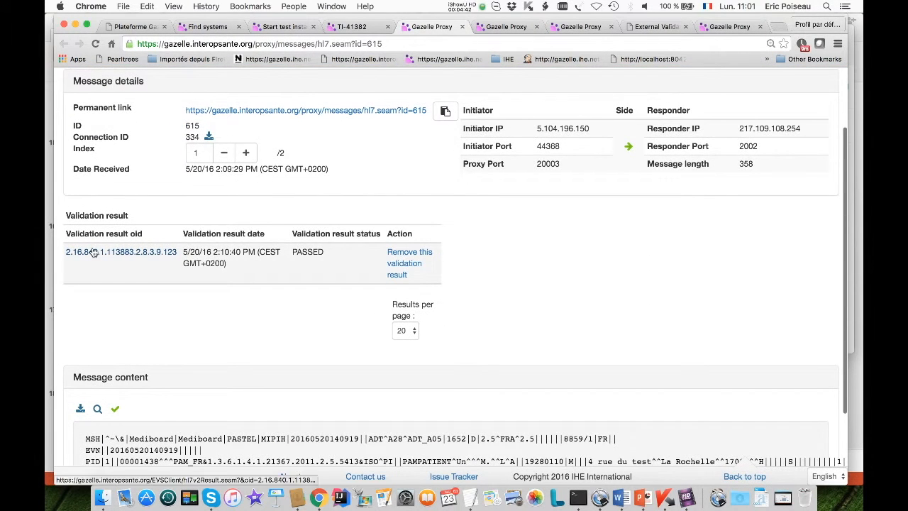
scroll(237, 325, down, 3)
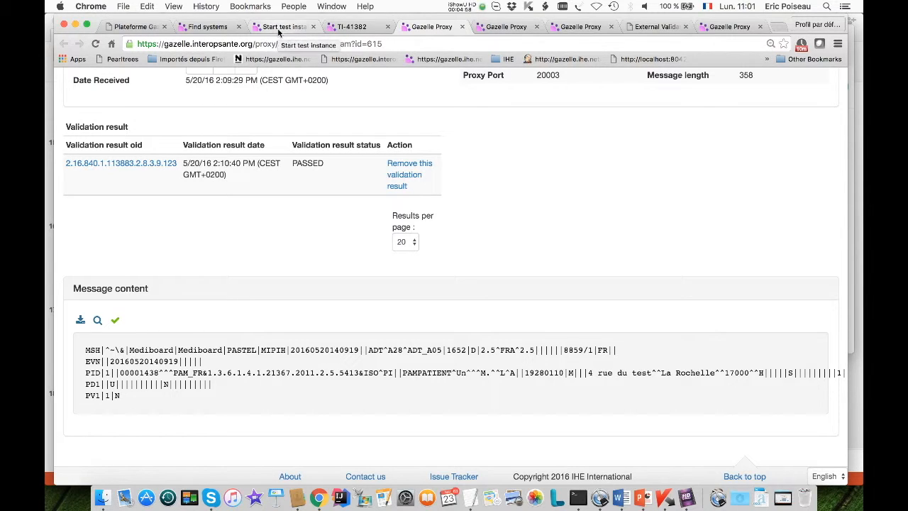
Return to test instance 41382 and bring up its test description and evaluation sections
click(344, 28)
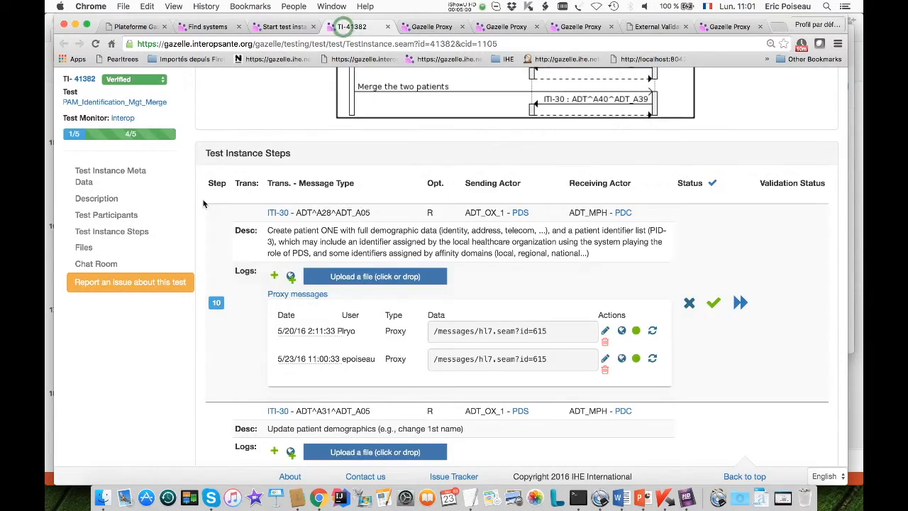
scroll(203, 203, up, 10)
scroll(203, 203, up, 1)
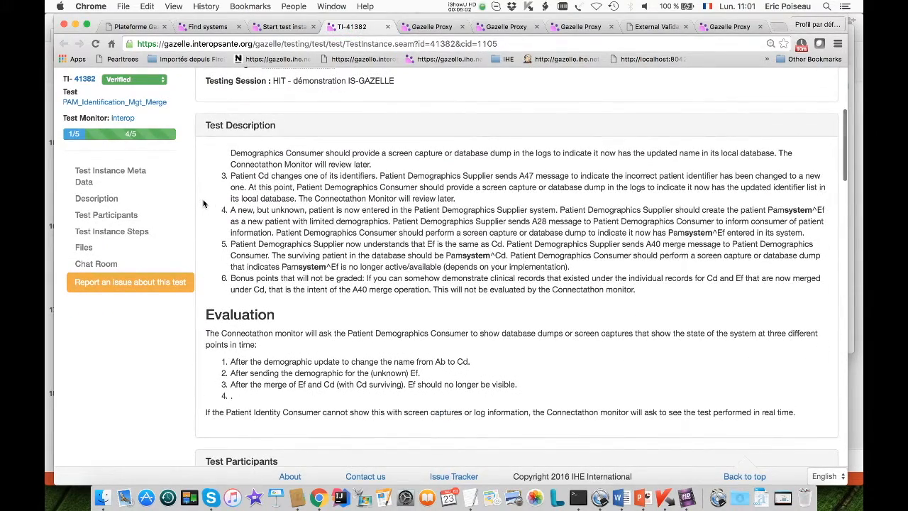